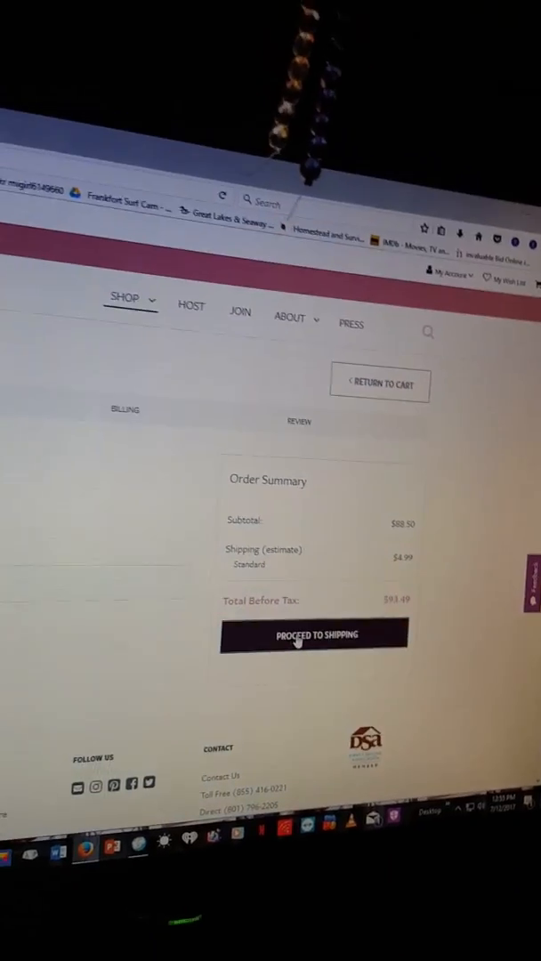
# - Proceed from the cart ($88.50 subtotal, $4.99 shipping, $93.49 total) to the shipping step
pyautogui.click(337, 628)
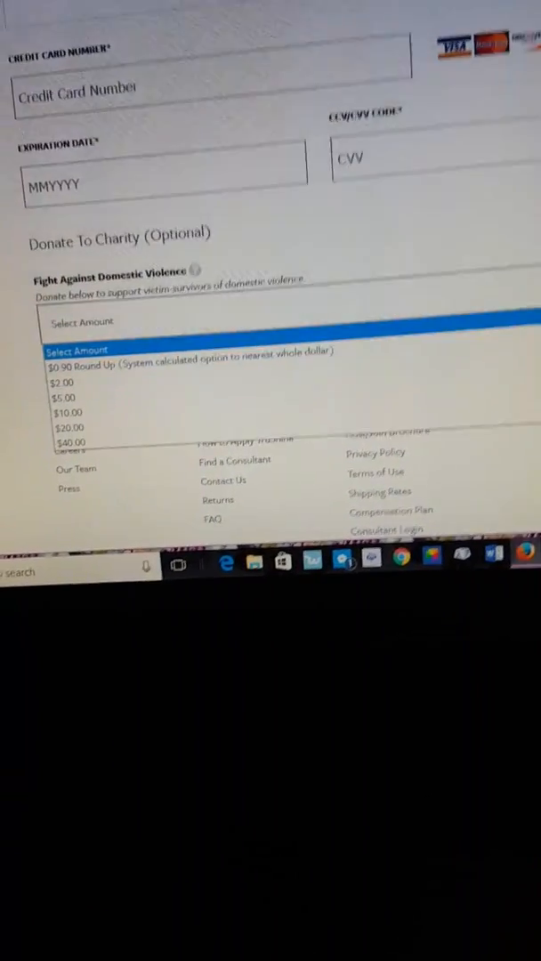
# - Choose the $0.90 round-up amount for the Fight Against Domestic Violence donation
pyautogui.click(339, 383)
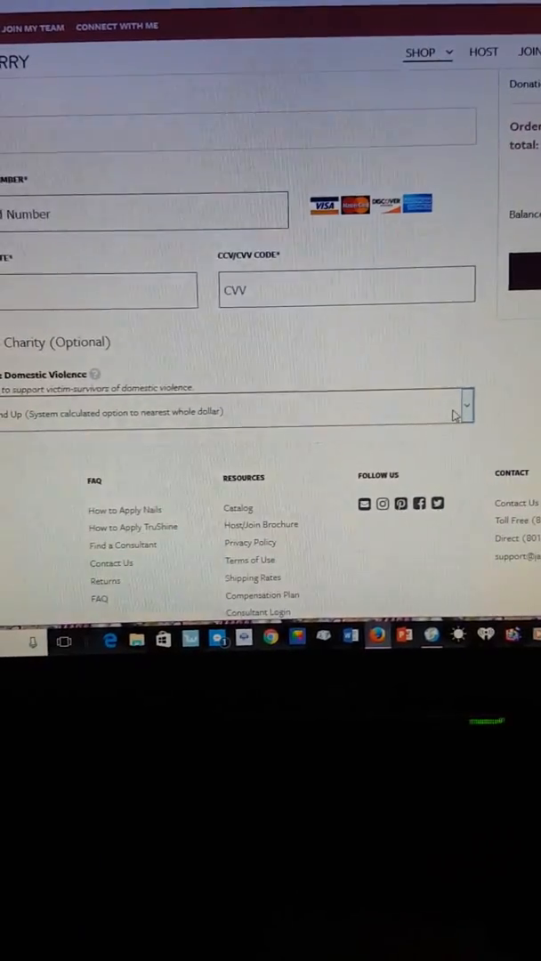
pyautogui.click(452, 407)
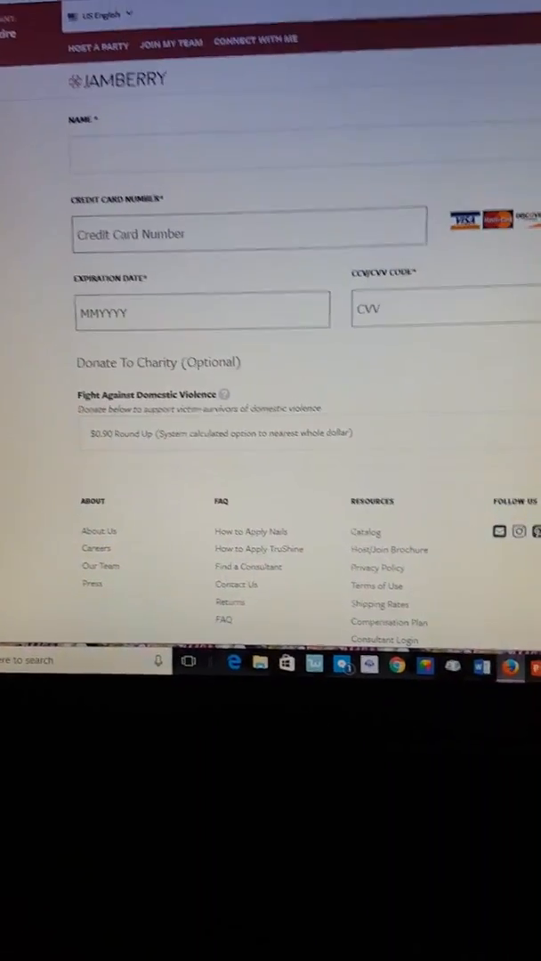
pyautogui.scroll(3, 267, 356)
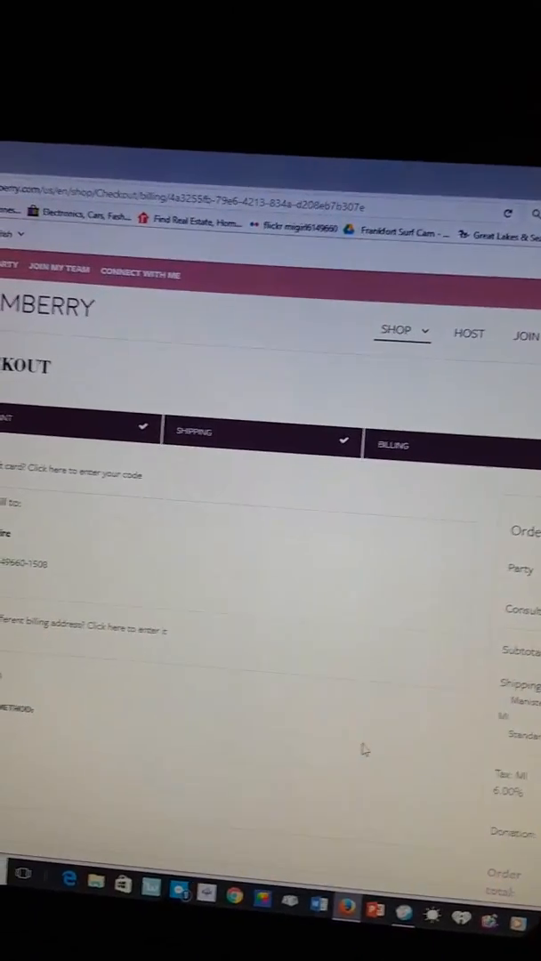
pyautogui.scroll(-4, 370, 762)
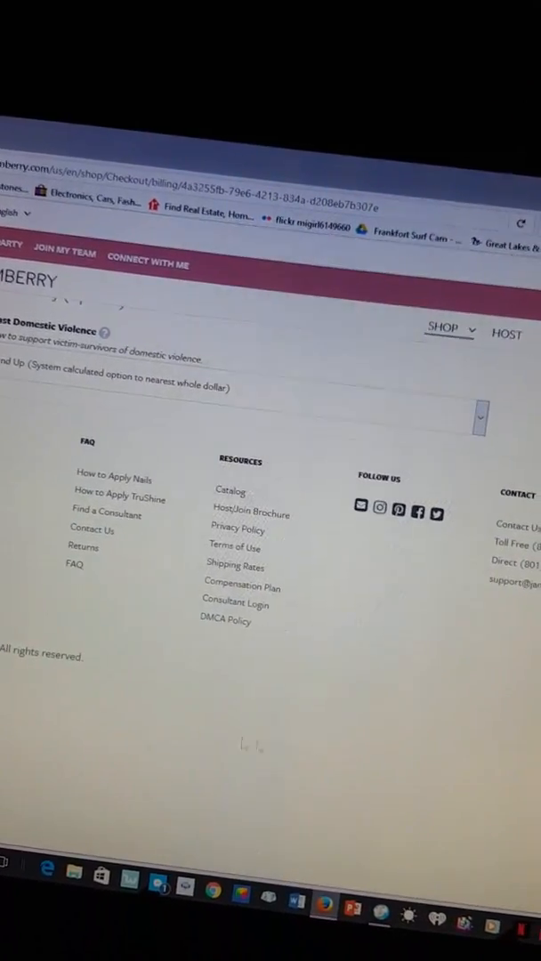